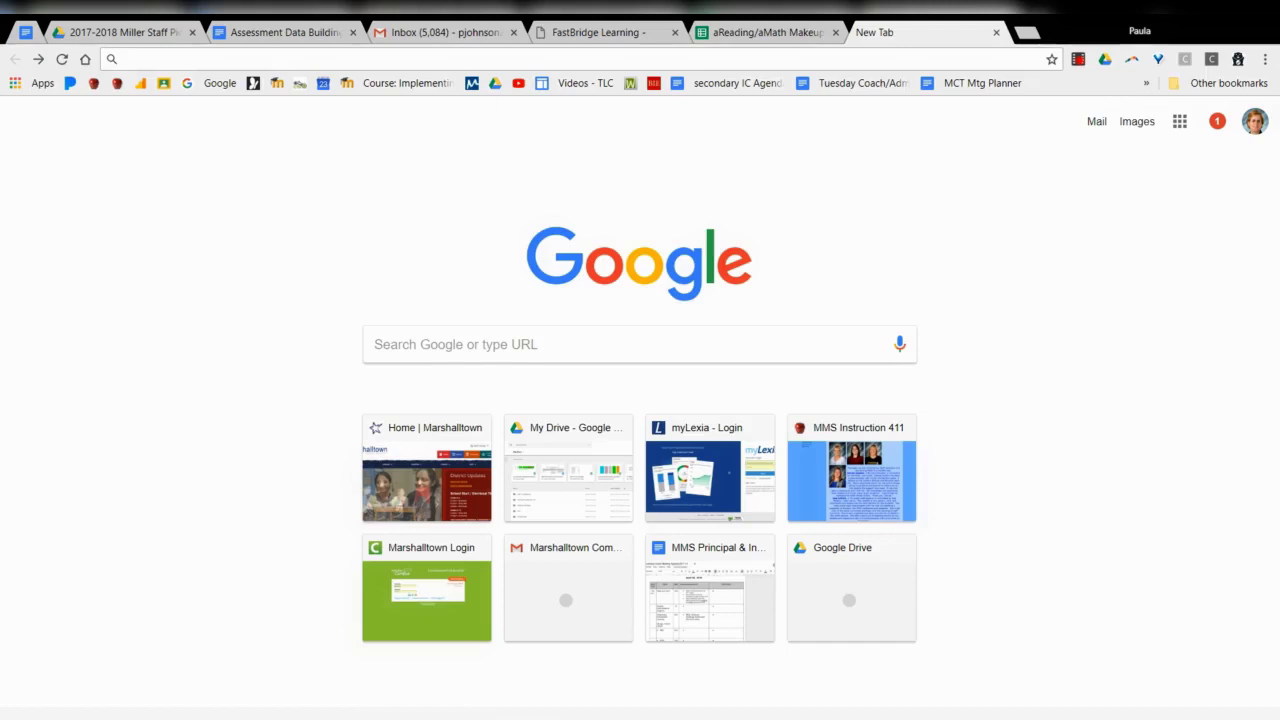
# Step: Launch Google Keep from the More section of Chrome's Google apps launcher
pyautogui.click(1178, 133)
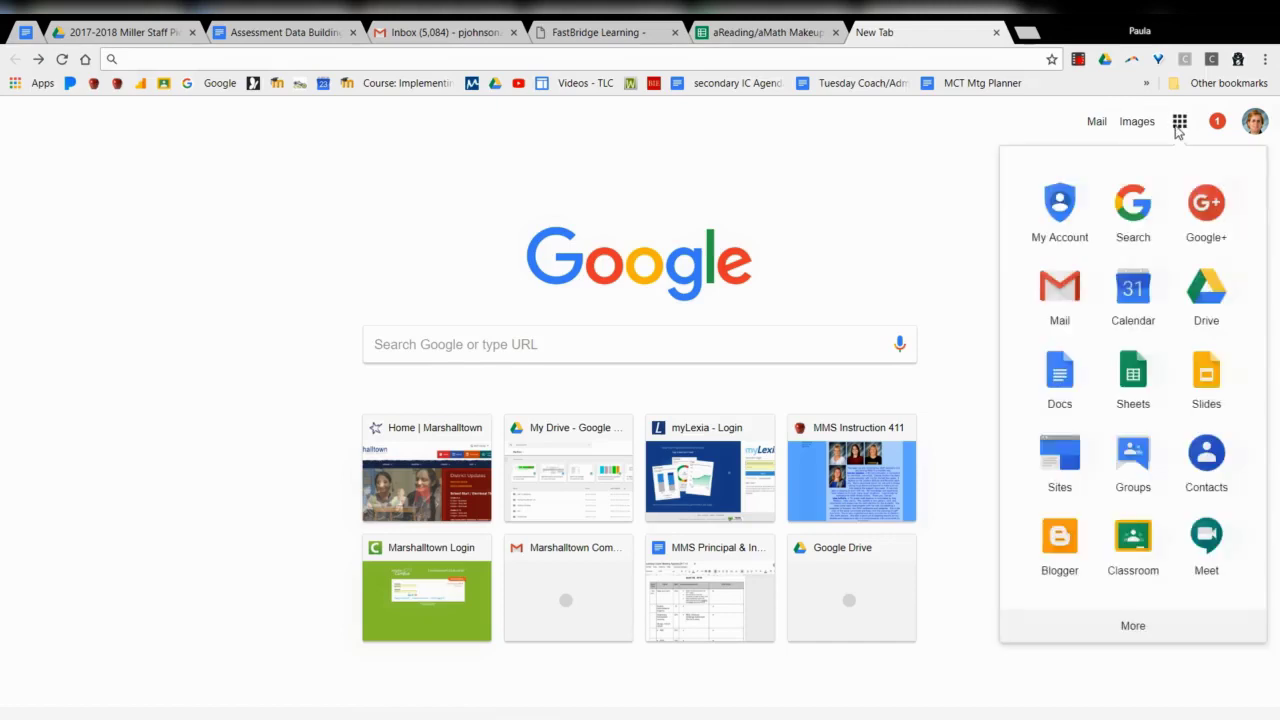
pyautogui.click(1135, 625)
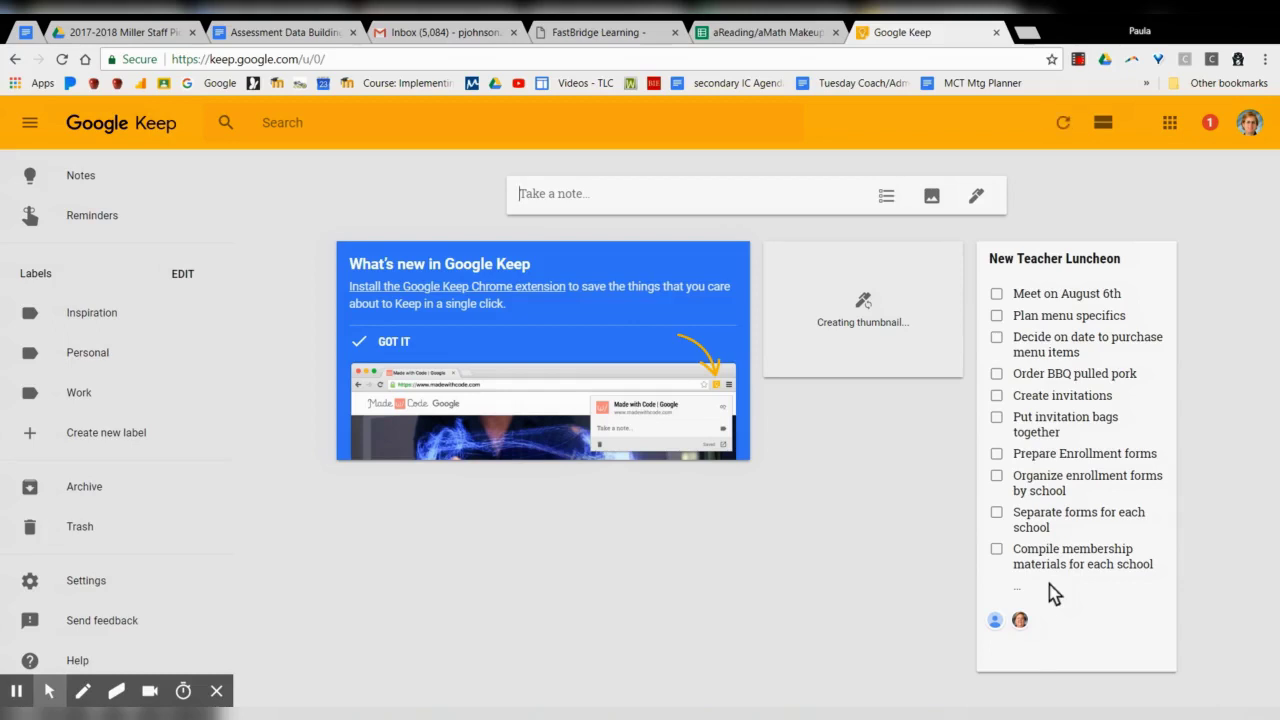
# Step: Start a new note titled 'SIOP PD', removing the duplicate text from its body
pyautogui.write('SIOPP F')
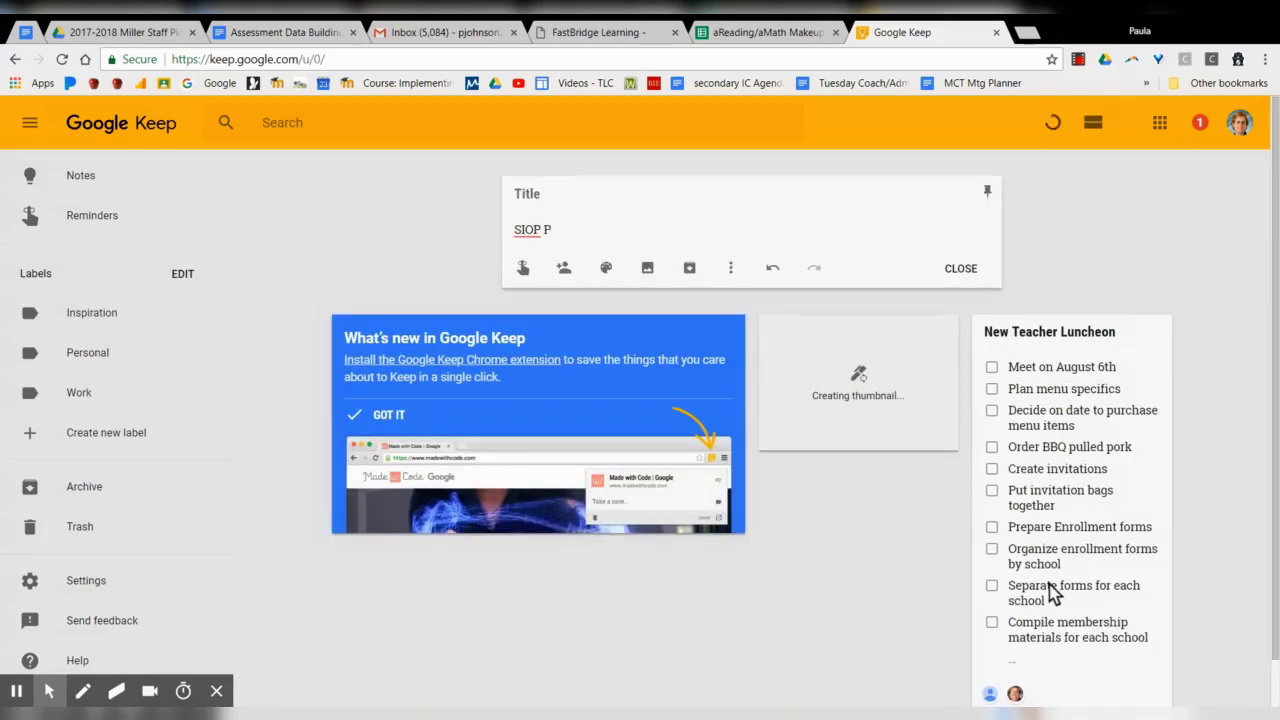
pyautogui.write('D')
pyautogui.press('Return')
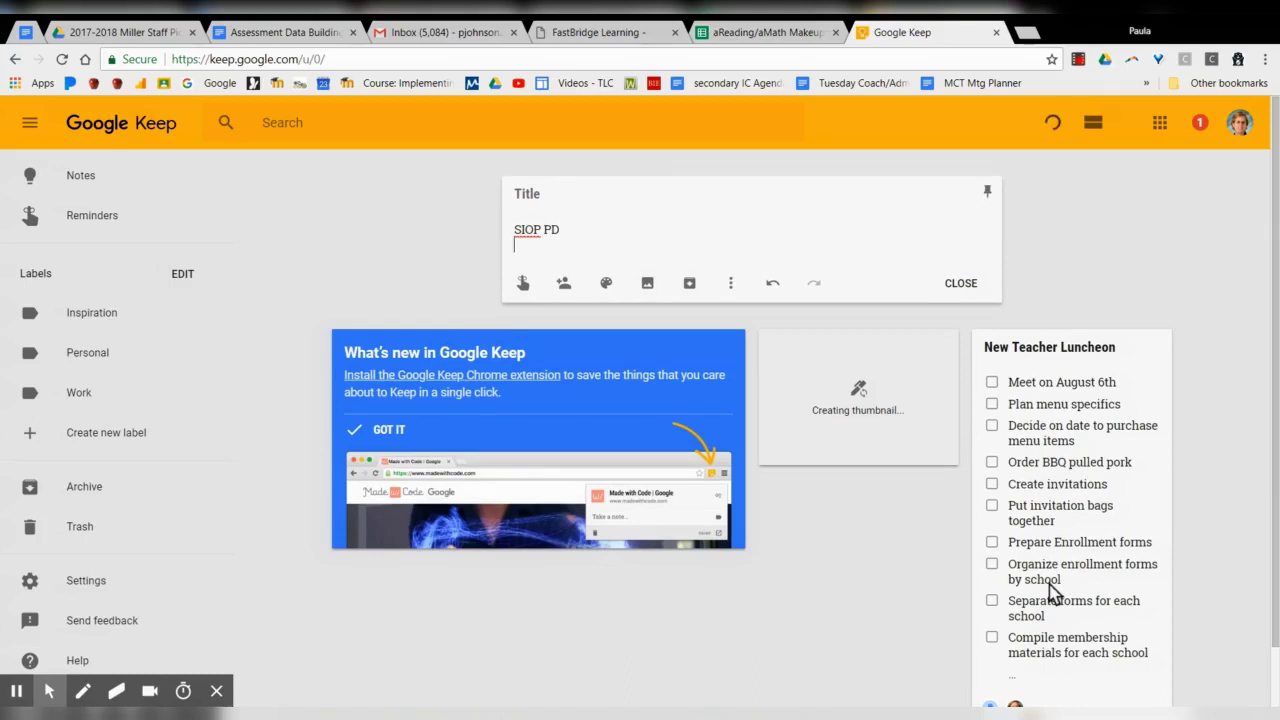
pyautogui.click(520, 196)
pyautogui.write('SIOP PD')
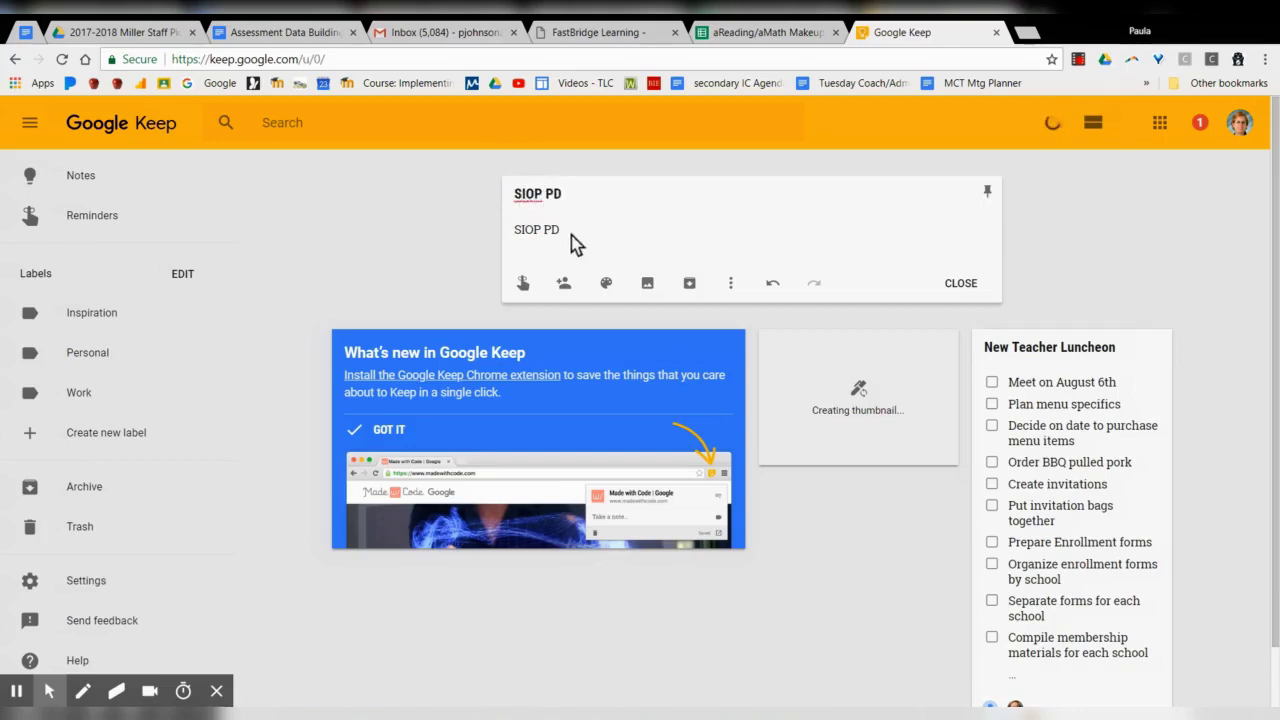
pyautogui.click(572, 231)
pyautogui.press('BackSpace')
pyautogui.press('BackSpace')
pyautogui.press('BackSpace')
pyautogui.press('BackSpace')
# Step: Add a later-today 8:00 PM reminder and body text 'Prepare my slides', then close the note
pyautogui.click(522, 284)
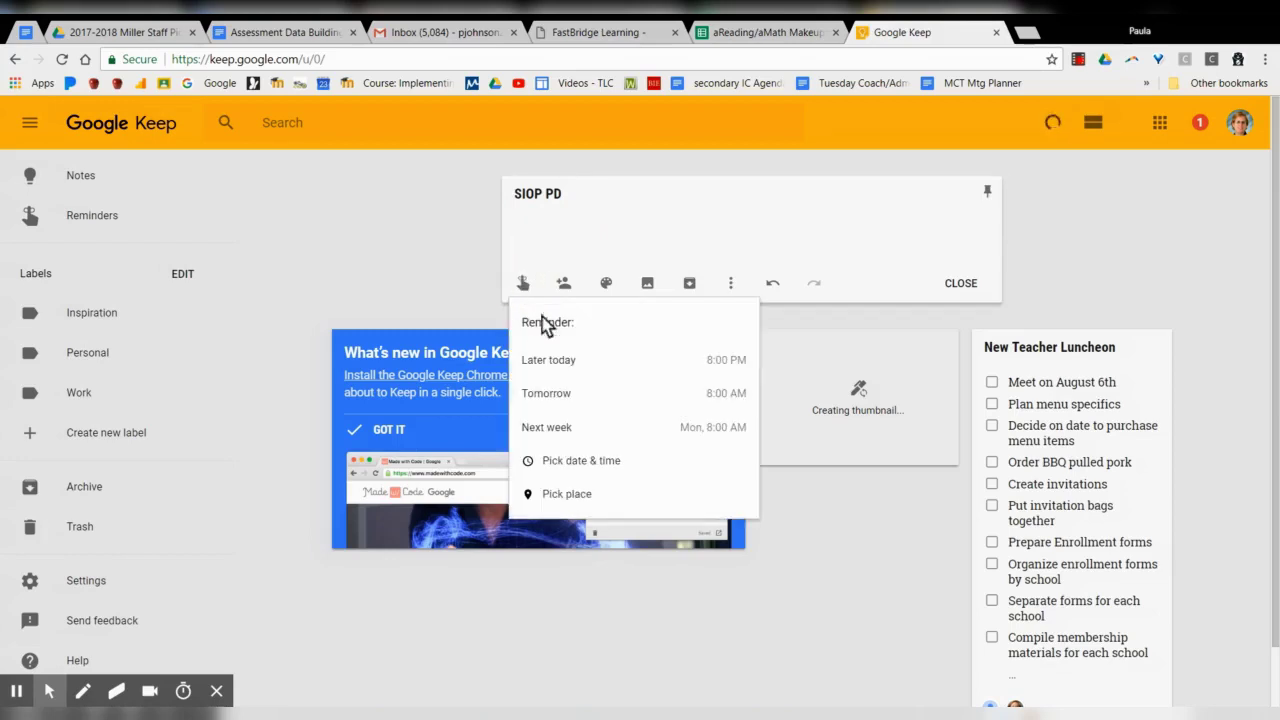
pyautogui.click(548, 362)
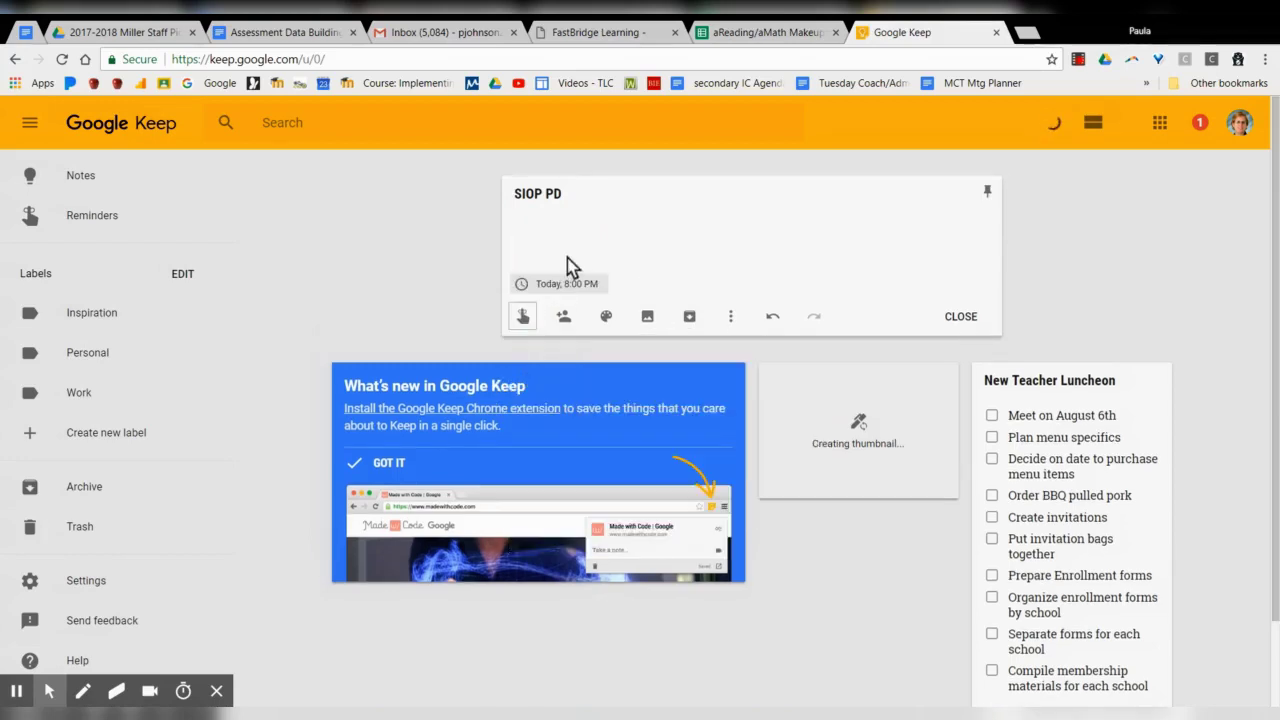
pyautogui.click(570, 231)
pyautogui.write('PRep')
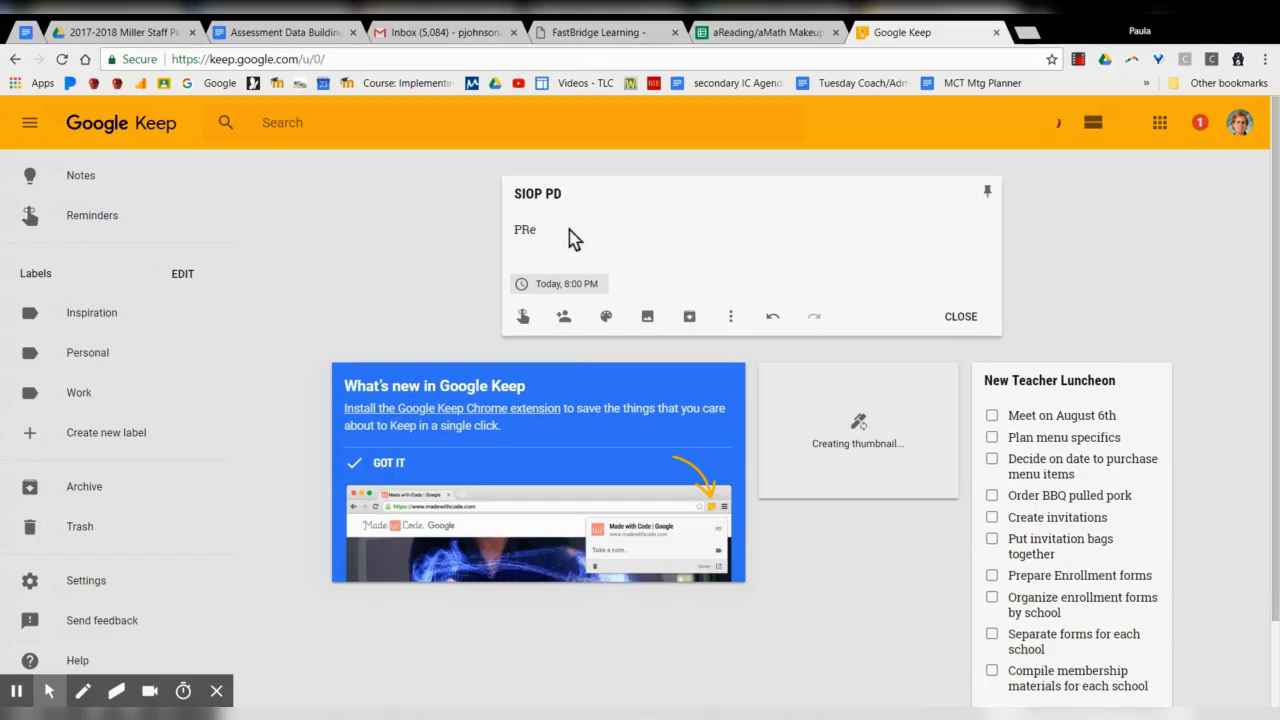
pyautogui.press('BackSpace')
pyautogui.press('BackSpace')
pyautogui.write('repare m')
pyautogui.write('y slides')
pyautogui.click(962, 316)
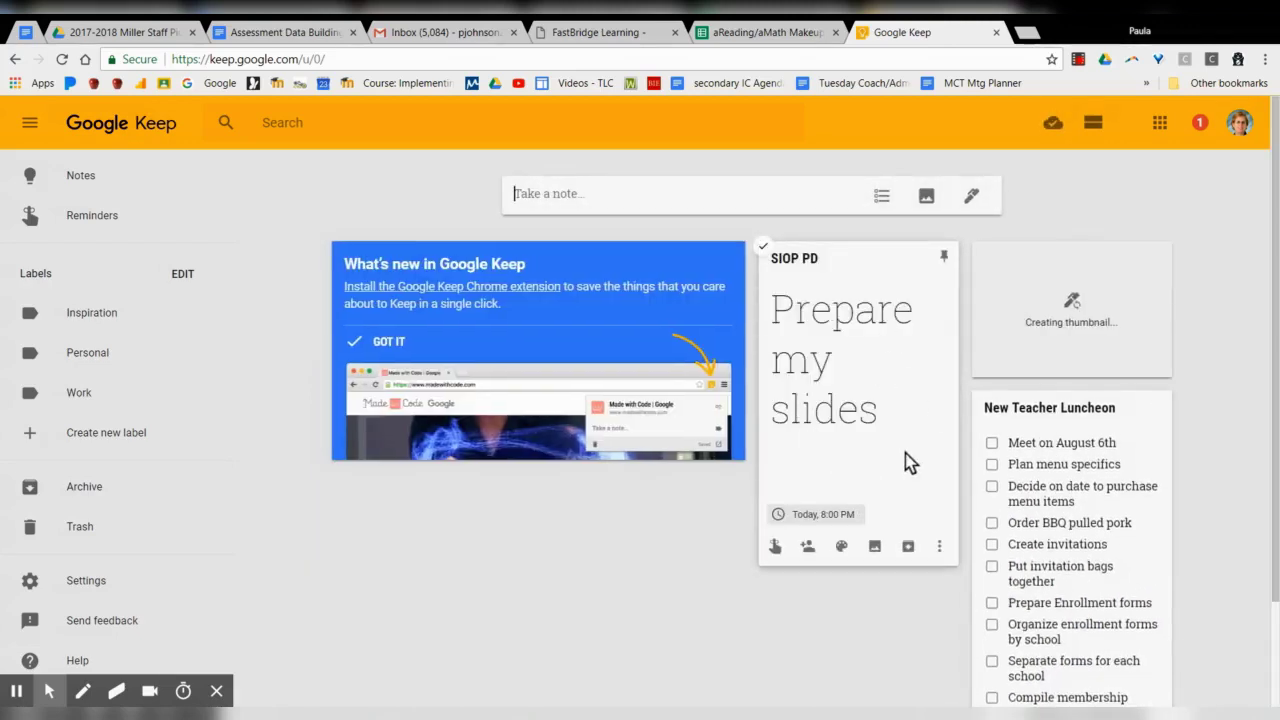
# Step: Expand the Take a note bar into an empty note editor
pyautogui.click(724, 201)
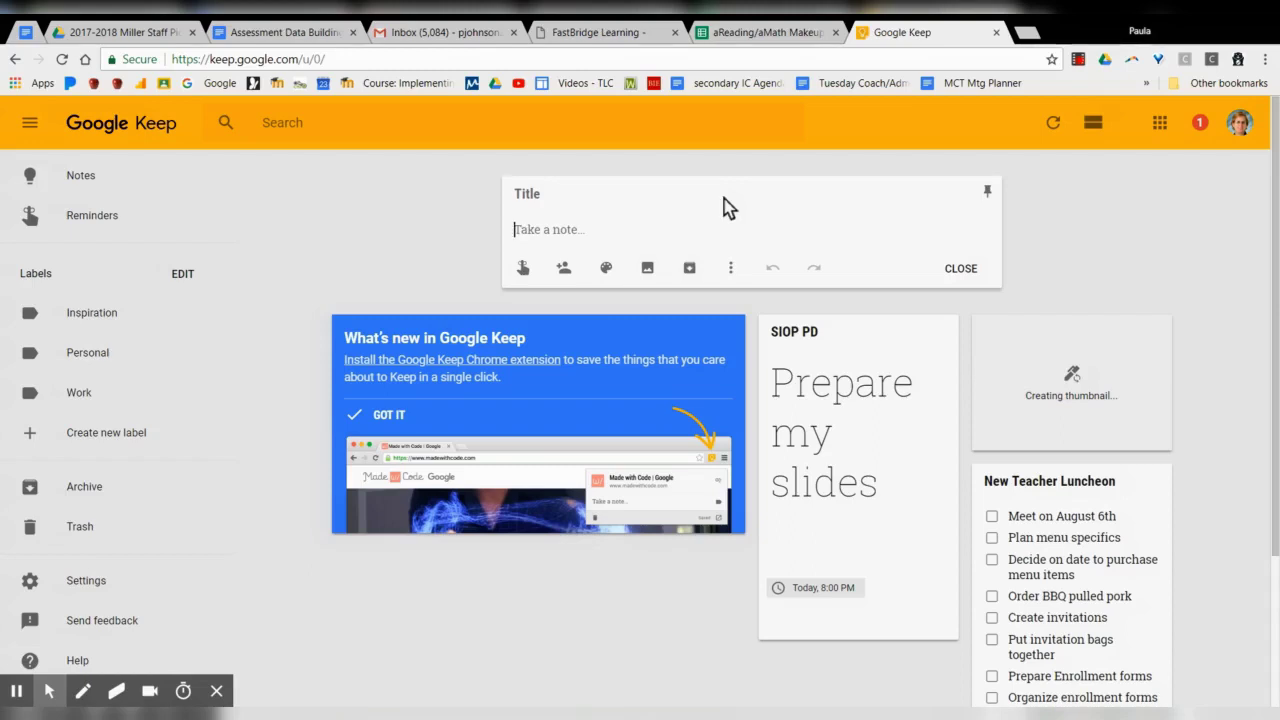
# Step: Write the 'ASCD' note with lines 'Buy Book A' and 'Visit Studio A (PBL)', then close it
pyautogui.click(540, 196)
pyautogui.click(542, 198)
pyautogui.write('ASCD')
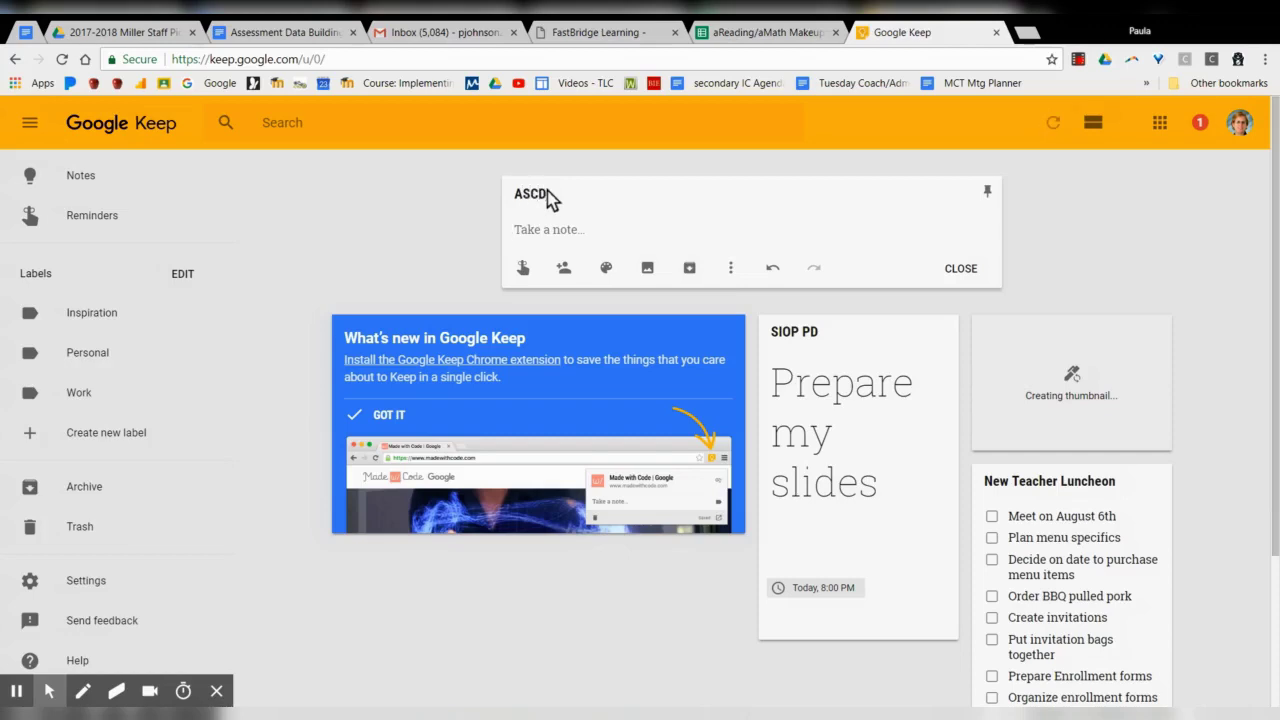
pyautogui.write('Buy')
pyautogui.write(' Book A')
pyautogui.press('Return')
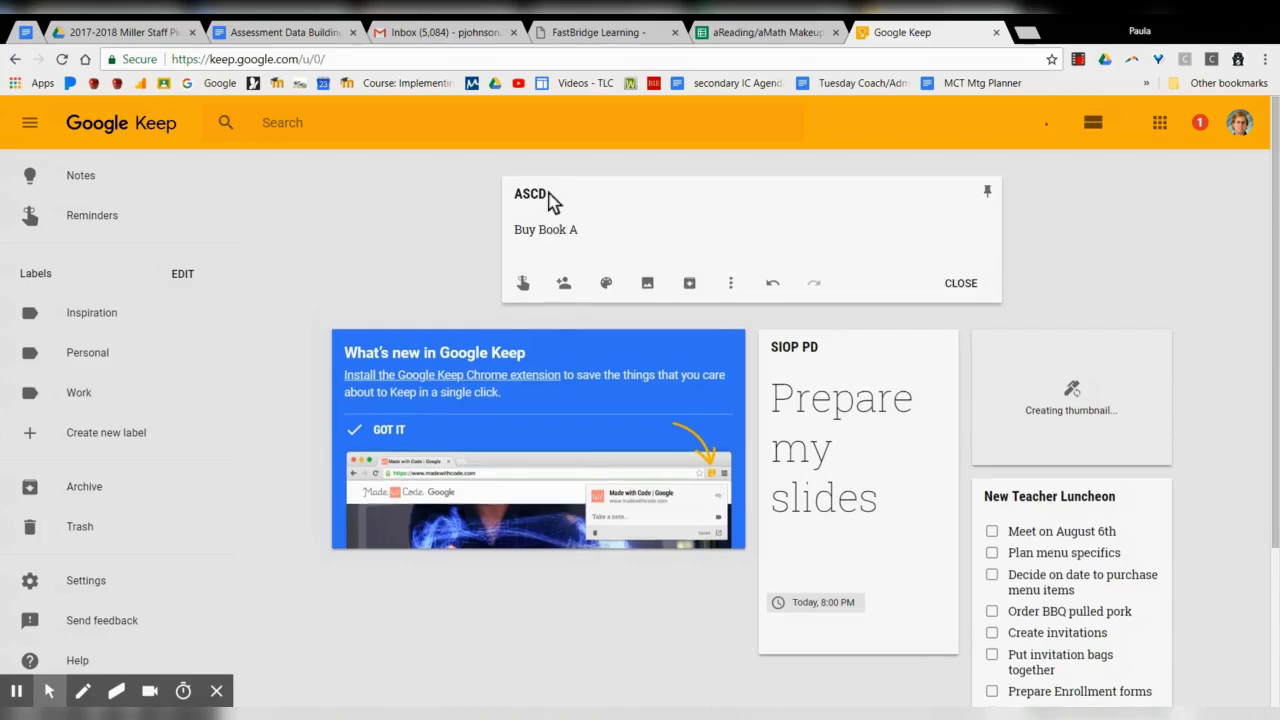
pyautogui.write('Vis')
pyautogui.write(' Sut')
pyautogui.write('udio A (PB')
pyautogui.write('L)')
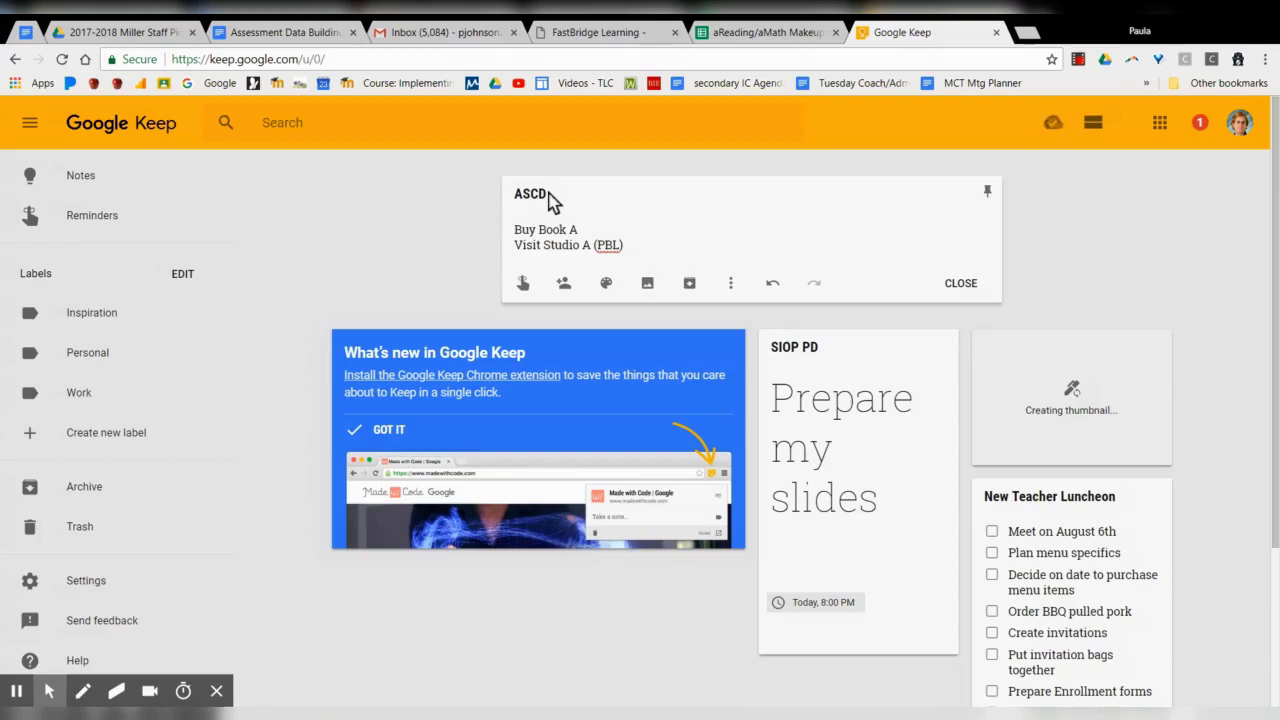
pyautogui.click(960, 283)
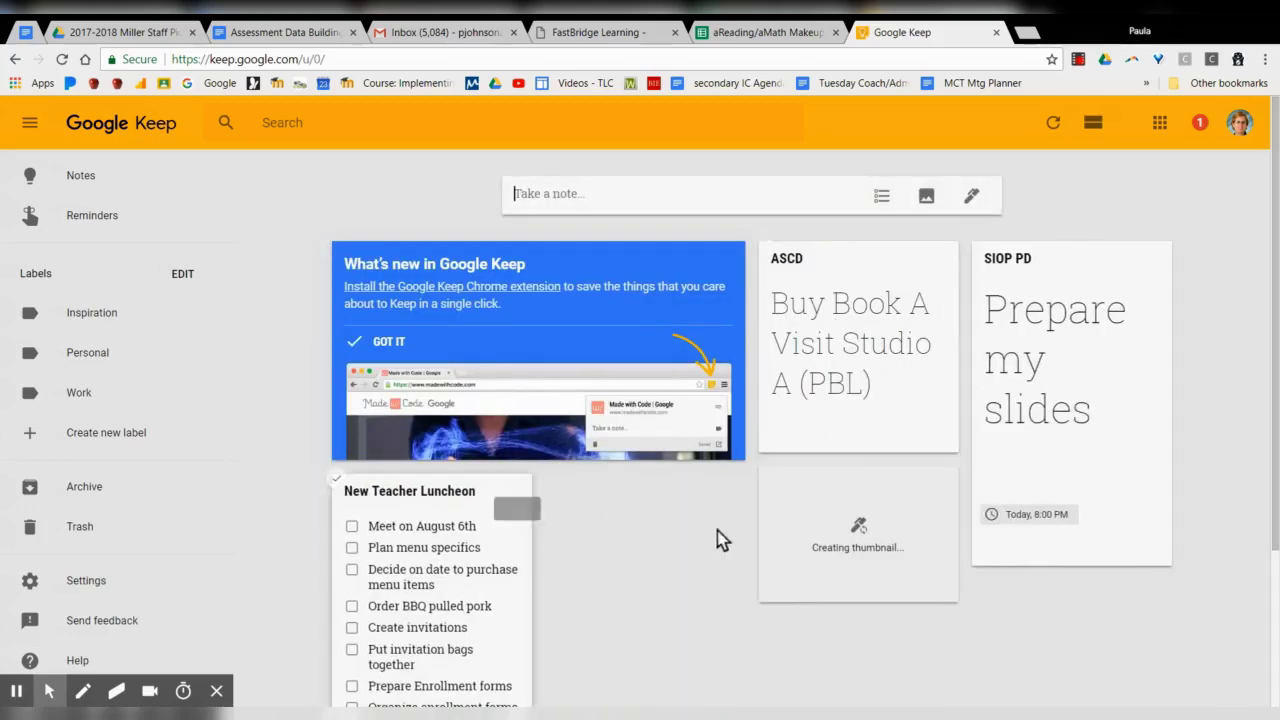
# Step: Share the ASCD note with a colleague chosen from the collaborator name suggestions
pyautogui.click(856, 368)
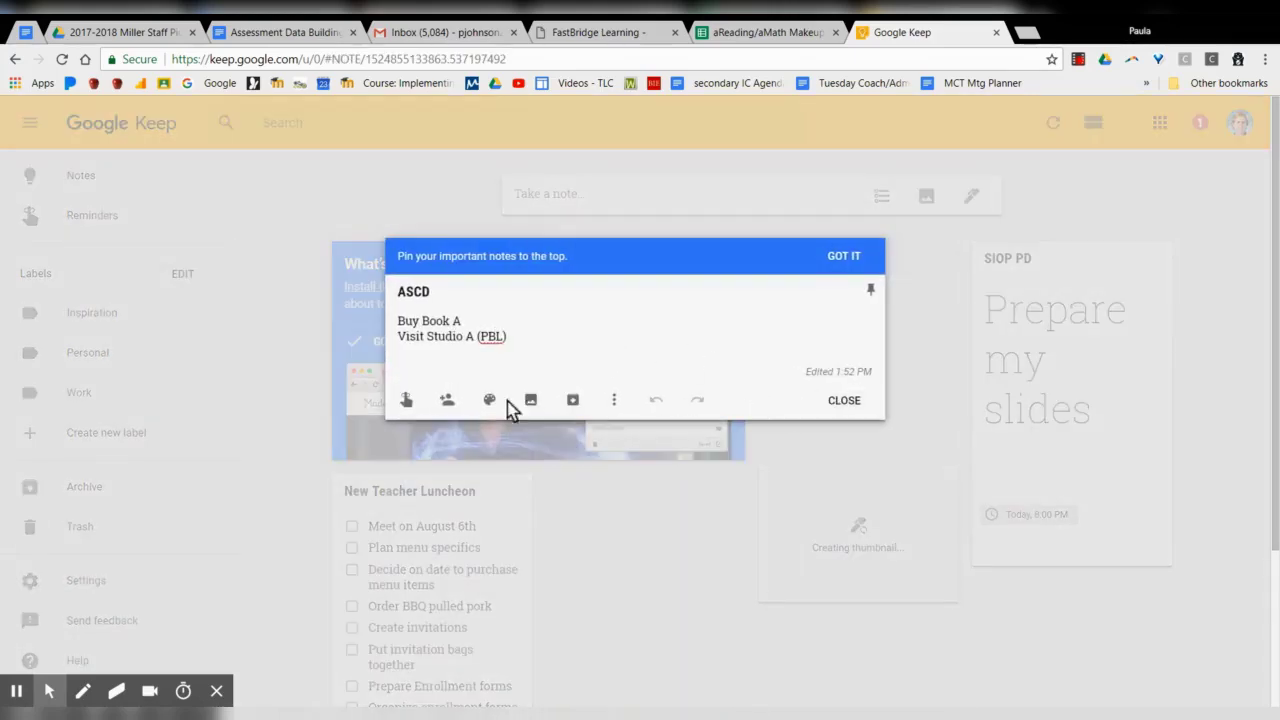
pyautogui.click(448, 400)
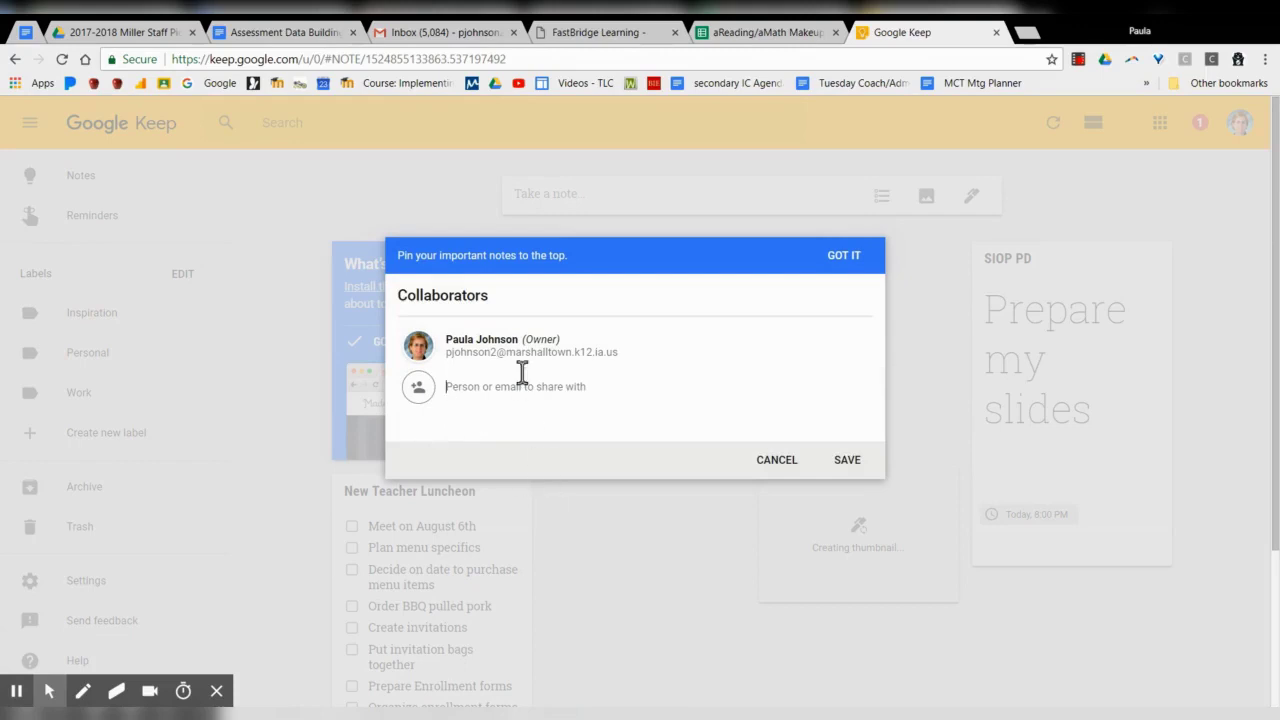
pyautogui.write('S')
pyautogui.write('ammi')
pyautogui.click(555, 416)
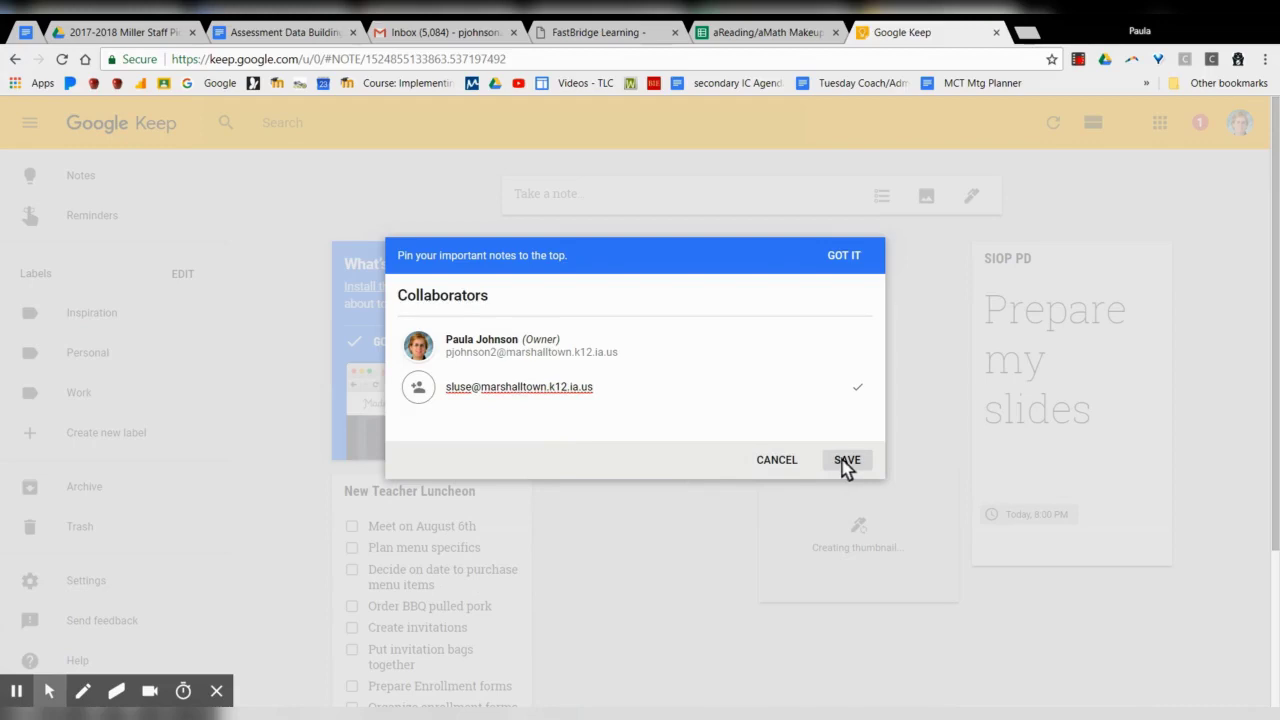
pyautogui.click(841, 258)
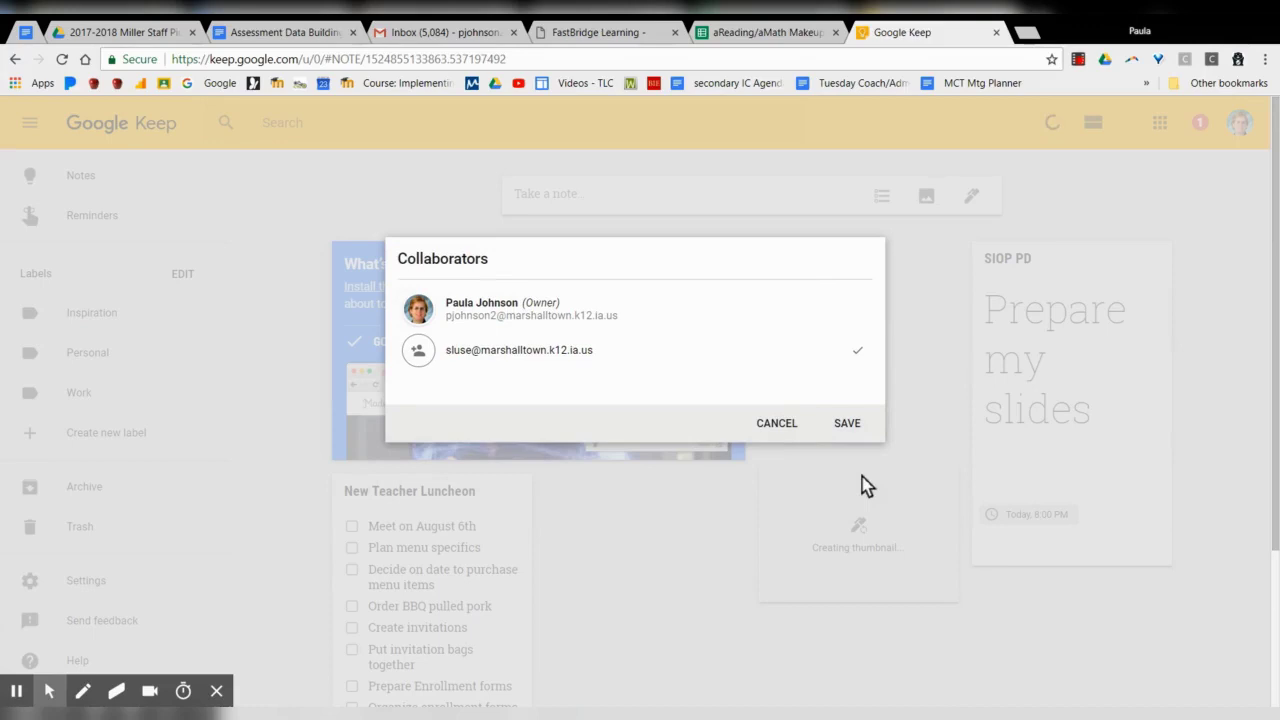
pyautogui.click(767, 426)
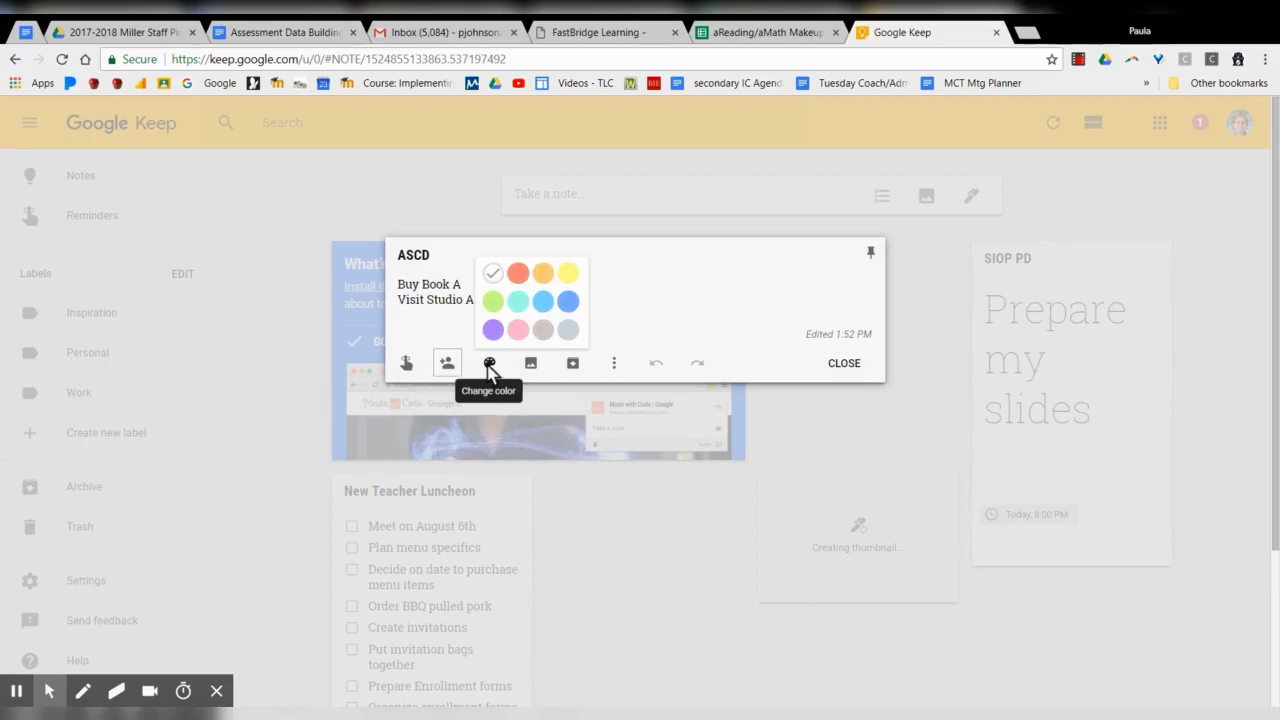
# Step: Check the ASCD note's More options menu, then close the note back to the board
pyautogui.click(616, 366)
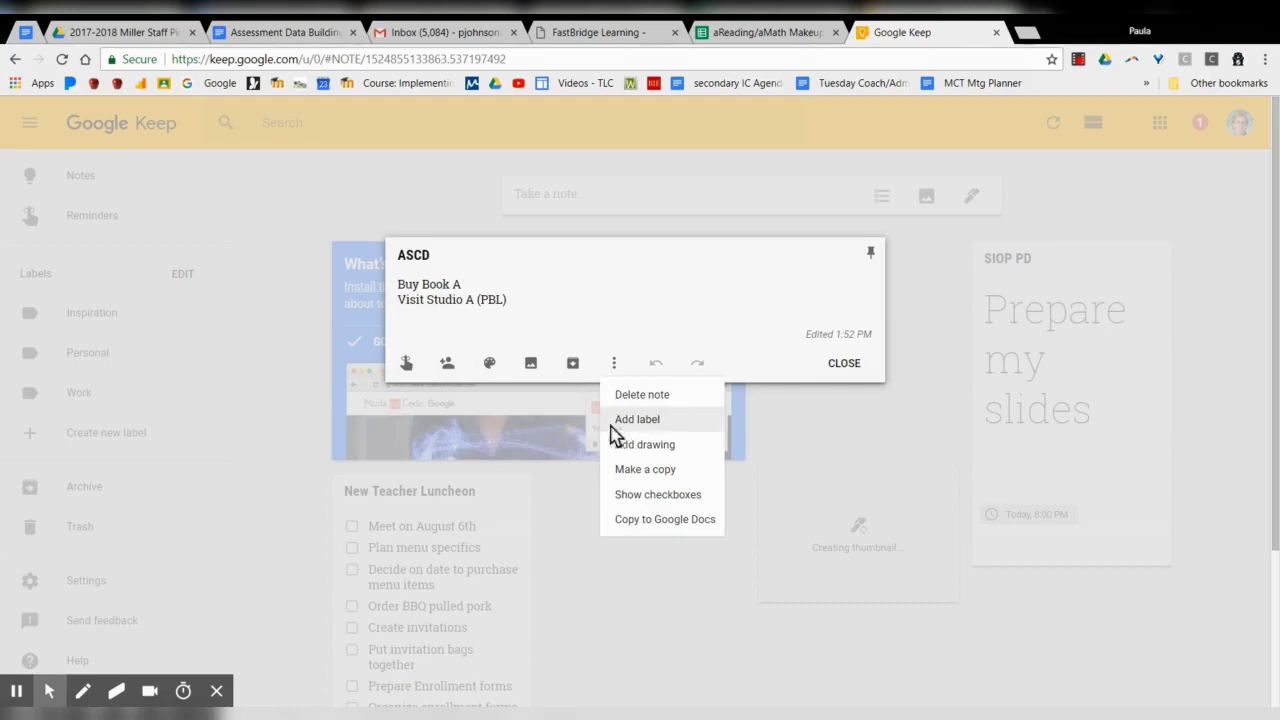
pyautogui.click(660, 655)
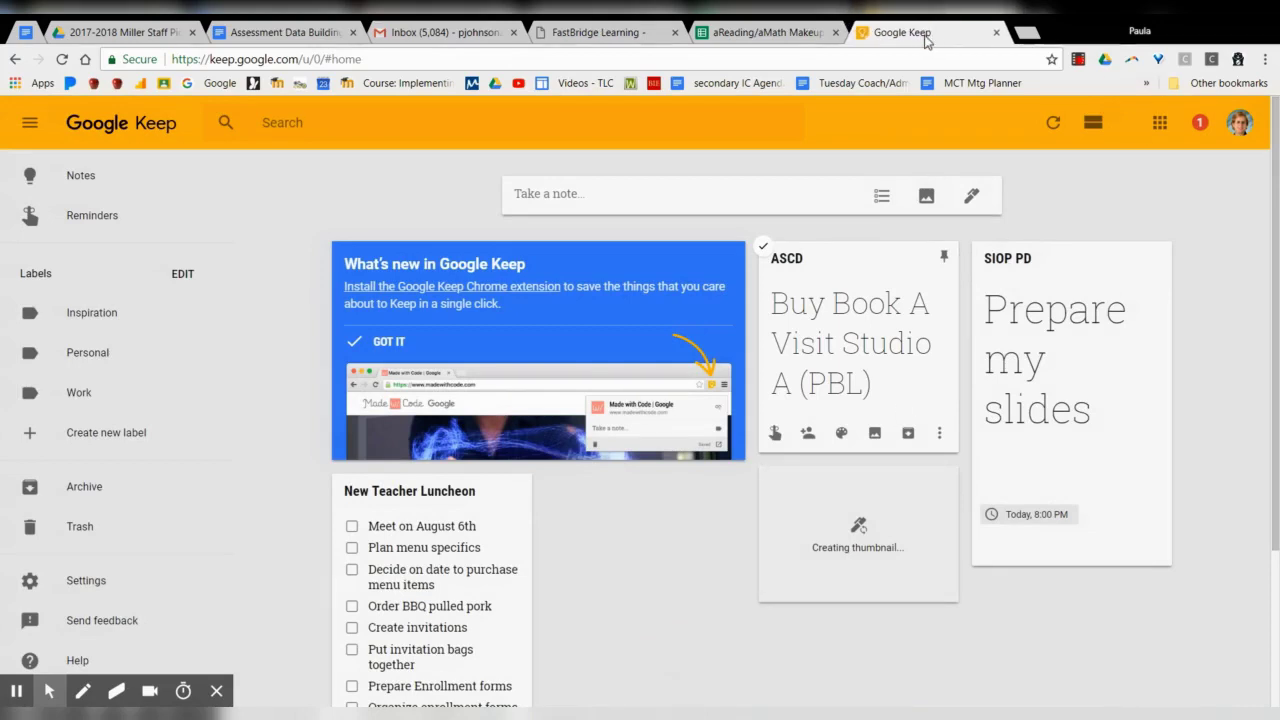
# Step: Drag the Google Keep tab to the front of Chrome's tab strip
pyautogui.moveTo(926, 33); pyautogui.dragTo(140, 32)
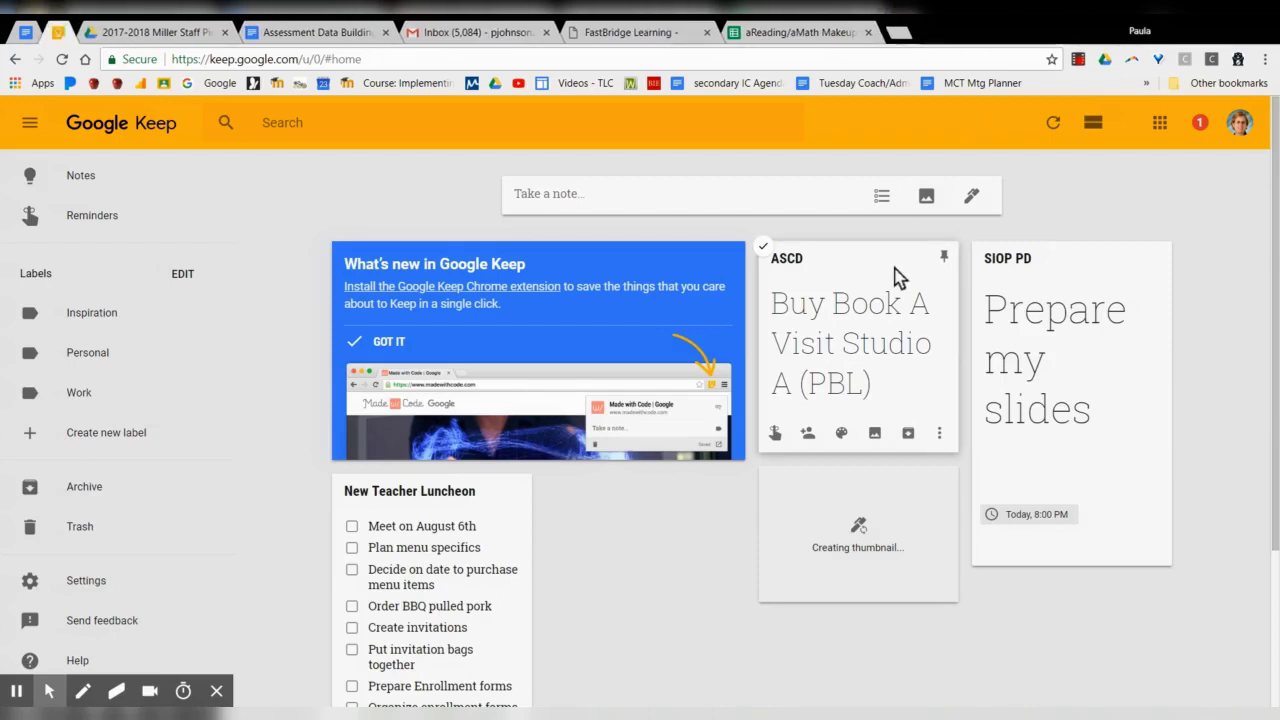